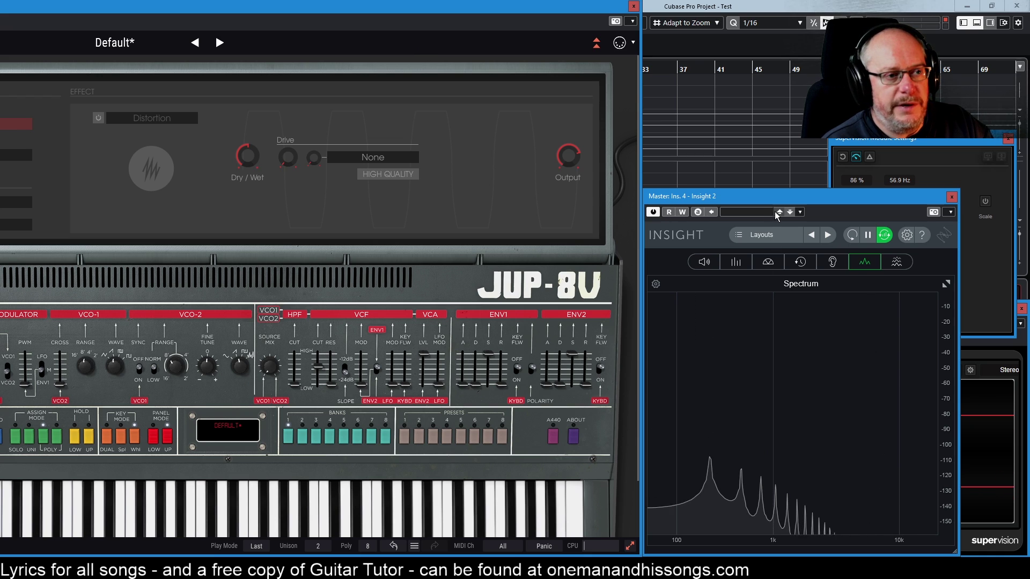
# - Move the Insight 2 spectrum window aside and bring the MultiScope oscilloscope window to the front
pyautogui.moveTo(786, 202); pyautogui.dragTo(706, 205)
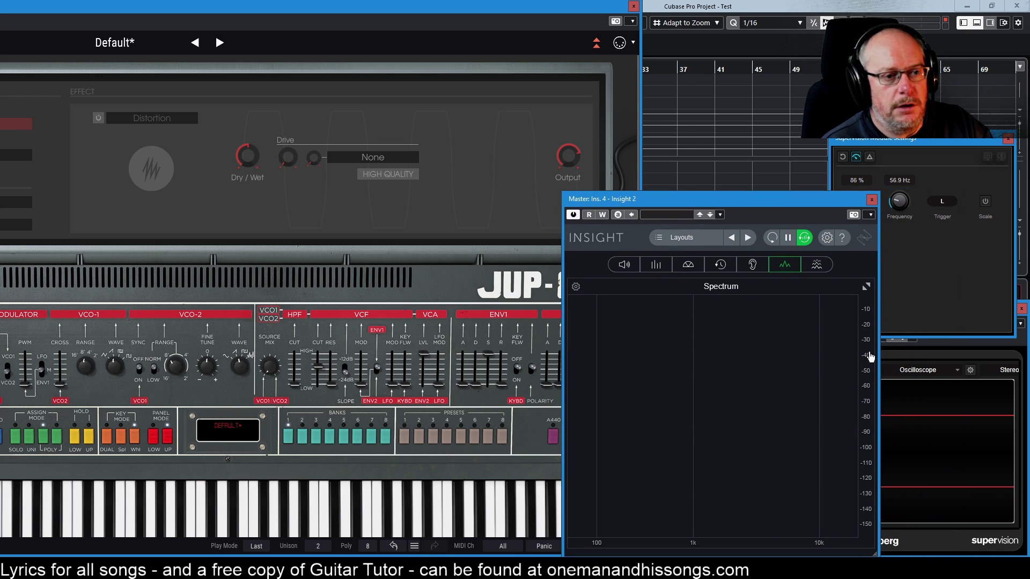
pyautogui.click(885, 374)
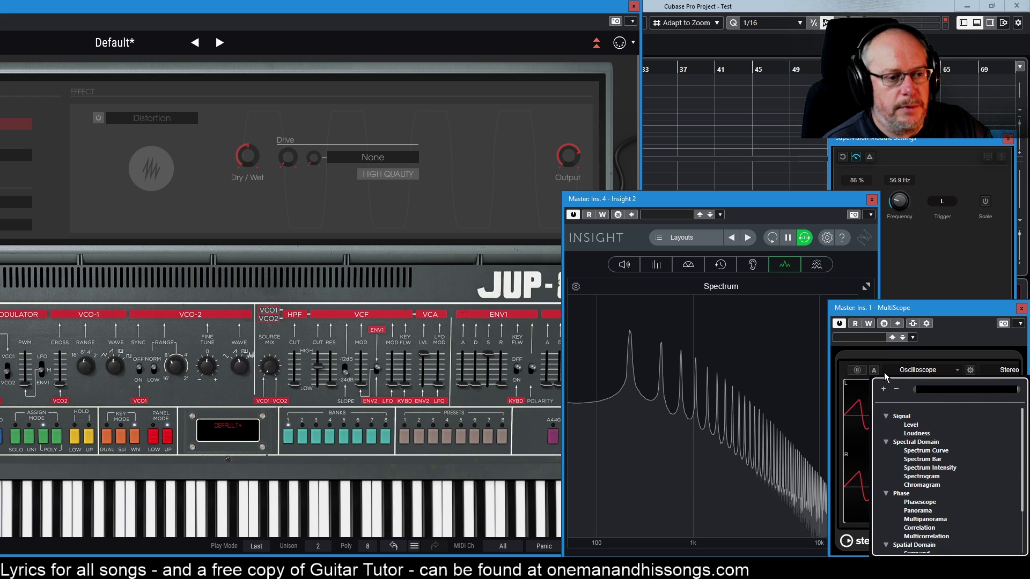
pyautogui.click(884, 306)
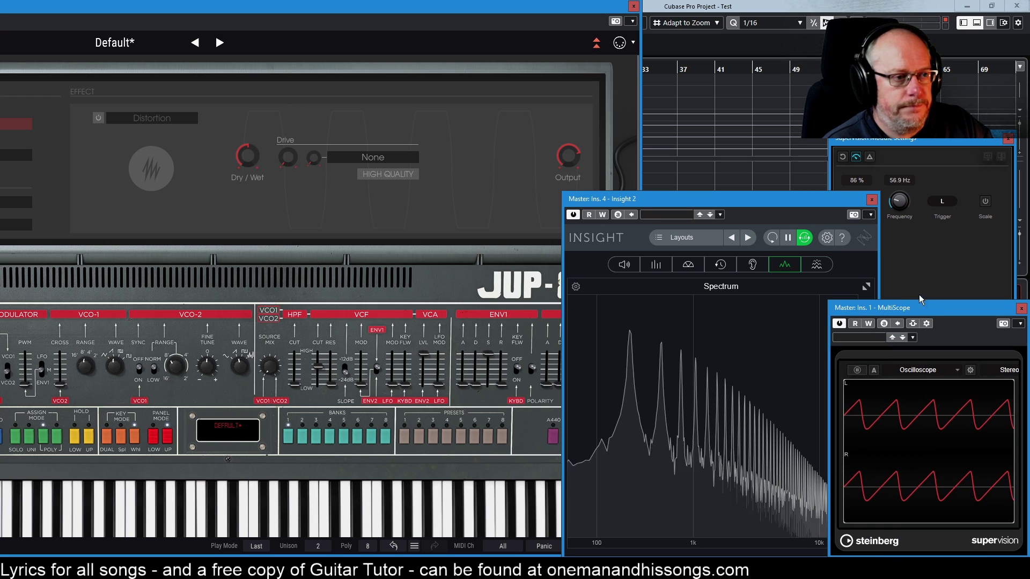
# - Switch on the Distortion effect and try its Dry/Wet mix fully dry and fully wet, ending at about the middle
pyautogui.click(98, 118)
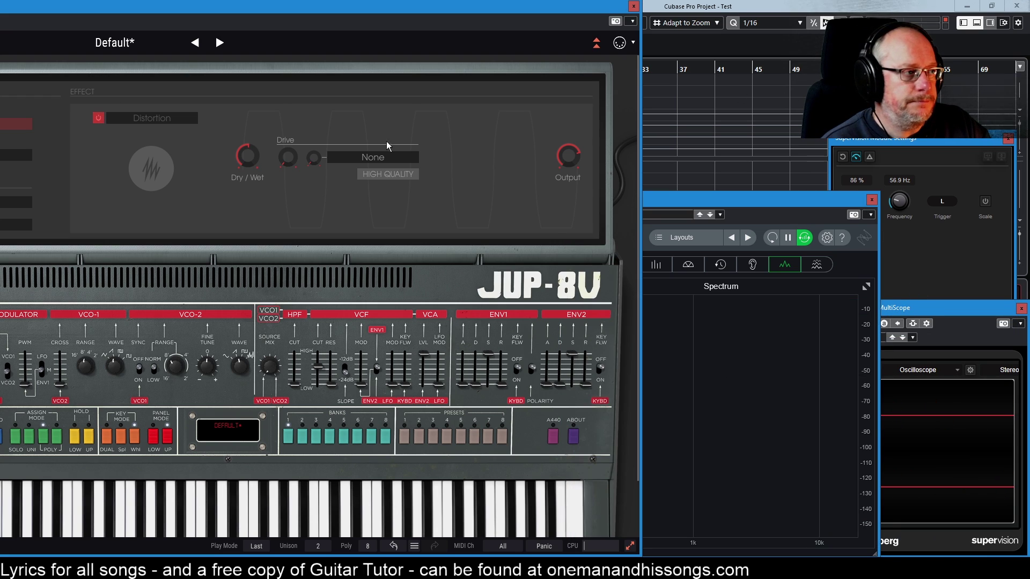
pyautogui.click(735, 197)
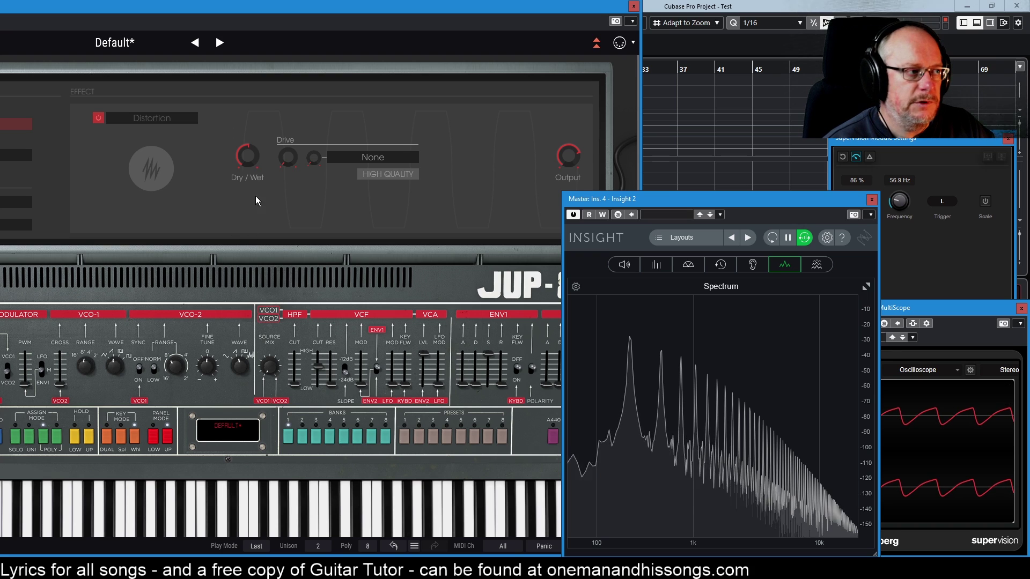
pyautogui.moveTo(249, 156); pyautogui.dragTo(248, 203)
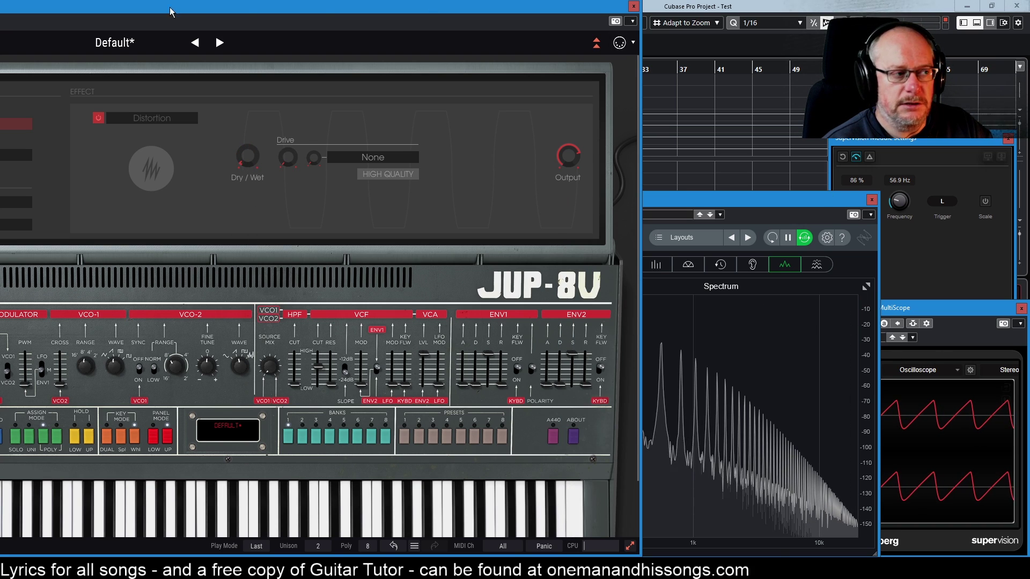
pyautogui.moveTo(246, 155); pyautogui.dragTo(246, 58)
pyautogui.moveTo(226, 229); pyautogui.dragTo(226, 229)
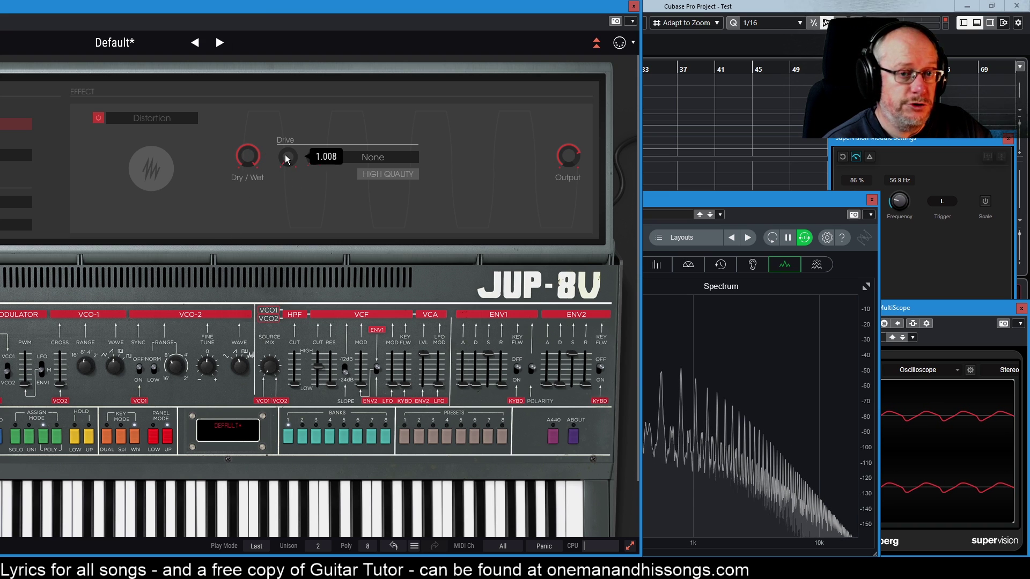
pyautogui.moveTo(235, 141); pyautogui.dragTo(235, 189)
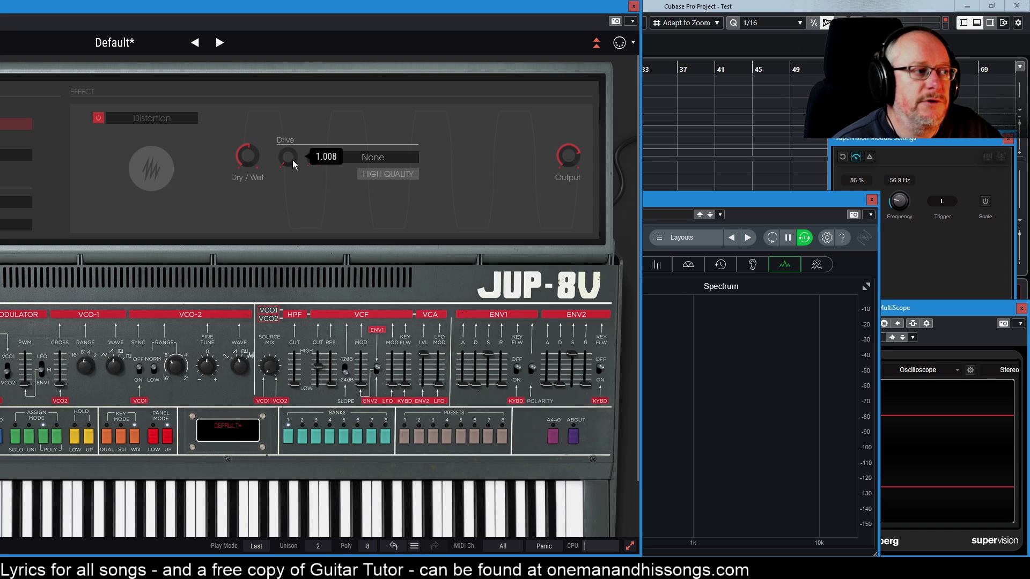
# - Sweep the Distortion's Drive between minimum and maximum, comparing the spectrum and waveform, and leave it at maximum
pyautogui.moveTo(288, 165); pyautogui.dragTo(288, 164)
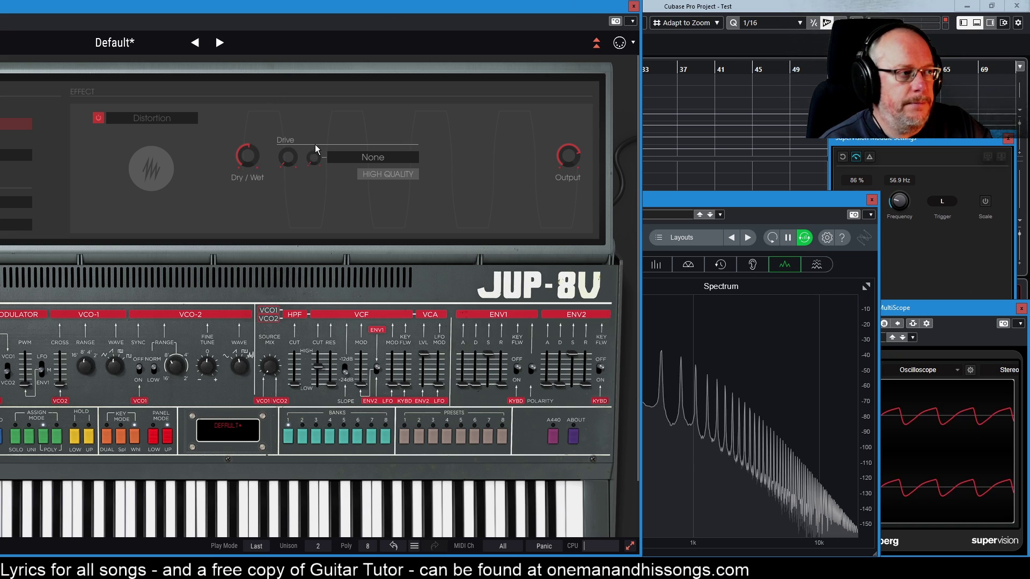
pyautogui.moveTo(288, 159)
pyautogui.moveTo(288, 159); pyautogui.dragTo(288, 14)
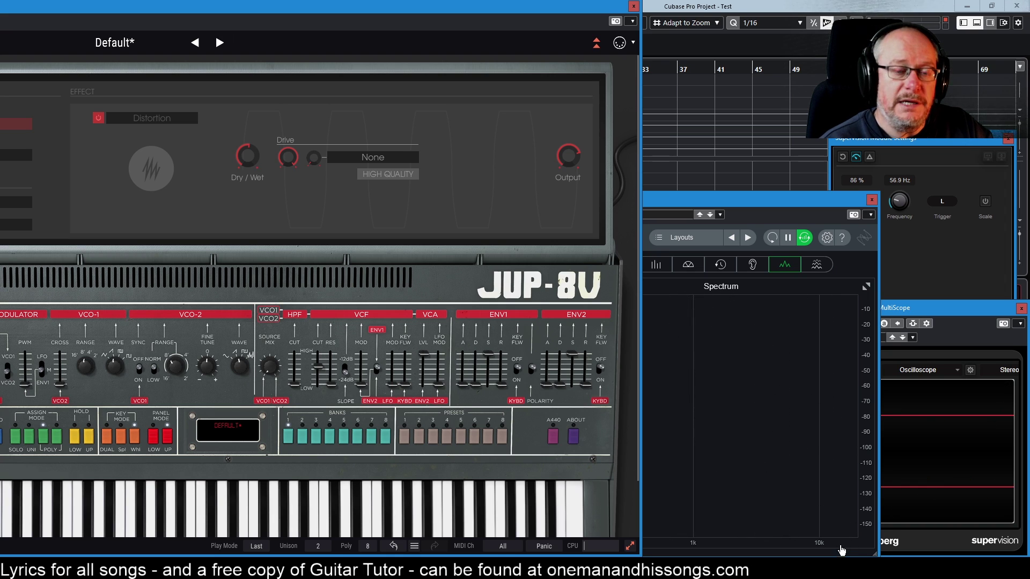
pyautogui.moveTo(289, 160); pyautogui.dragTo(292, 160)
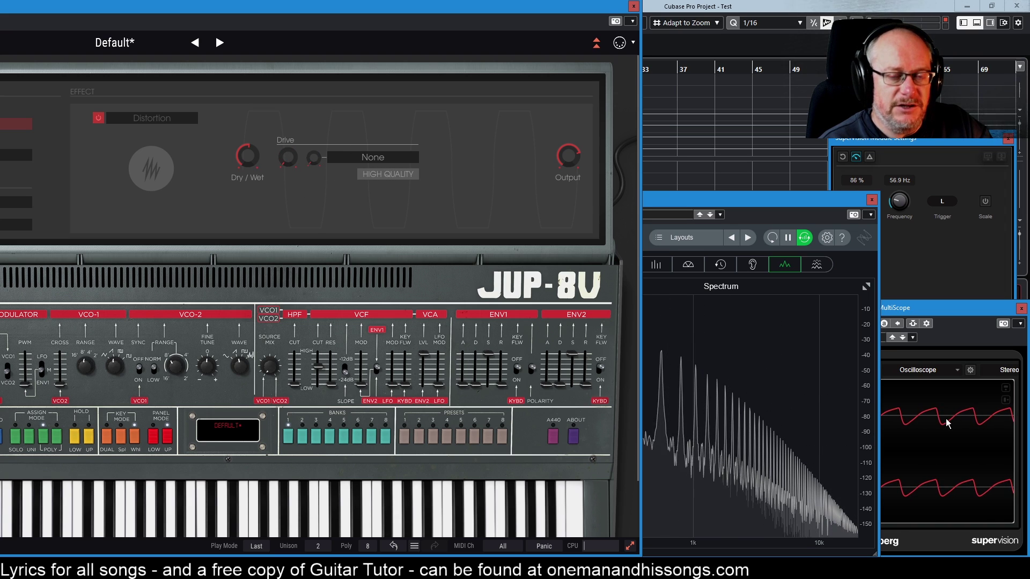
pyautogui.moveTo(288, 161); pyautogui.dragTo(289, 106)
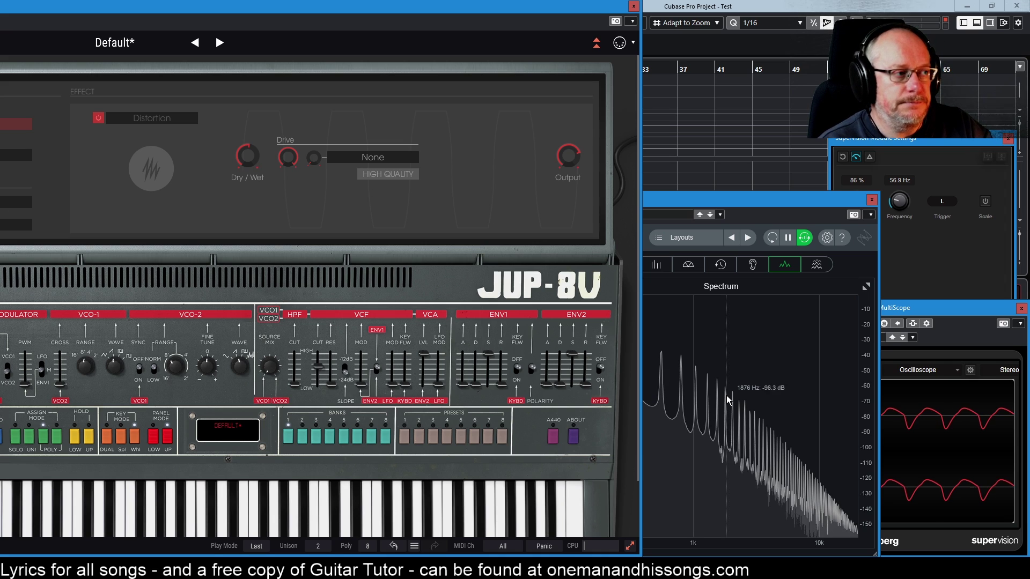
# - Enable the Distortion's High Quality mode and compare it with the standard mode at high Drive
pyautogui.click(384, 173)
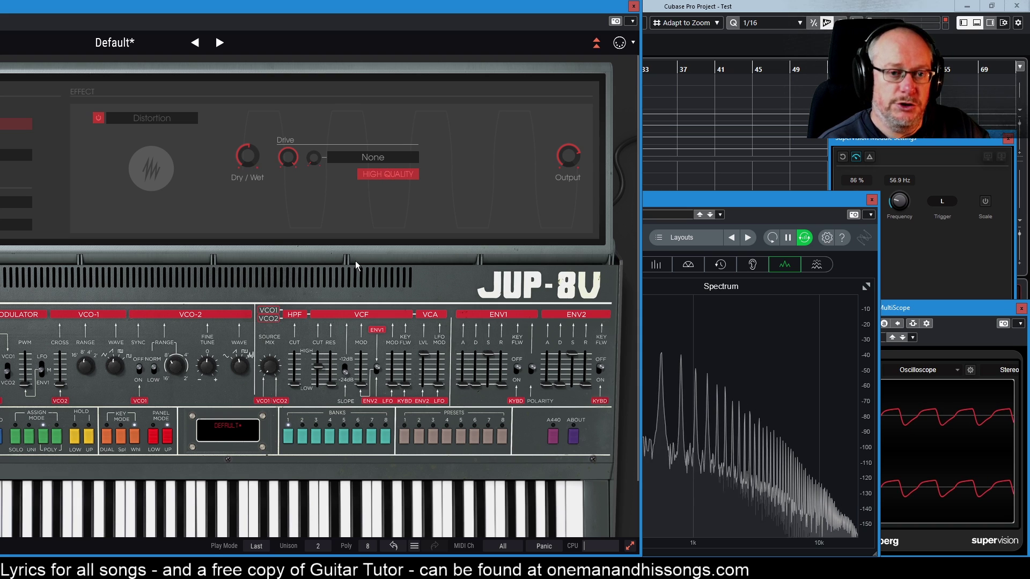
pyautogui.click(392, 173)
pyautogui.click(392, 172)
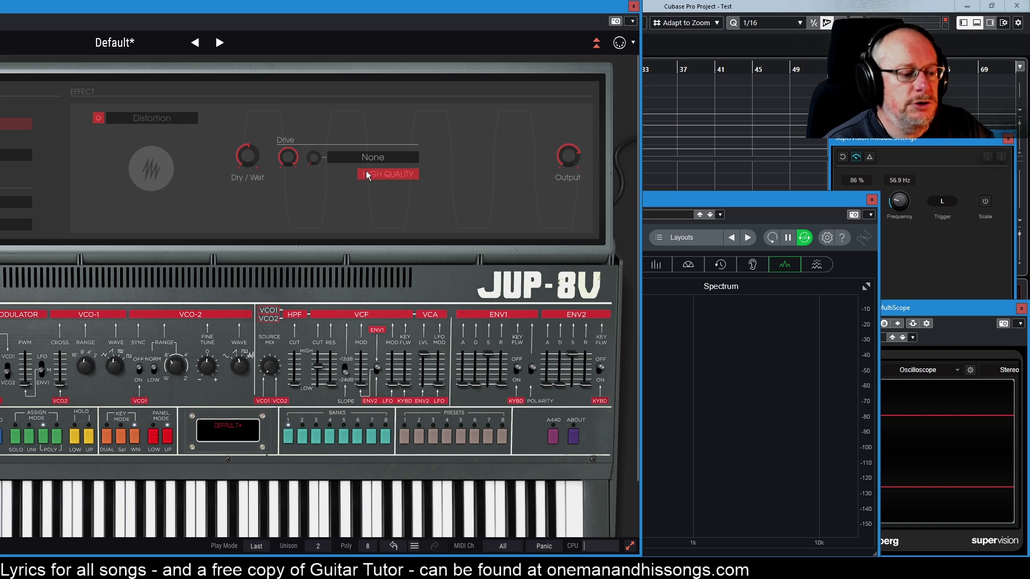
pyautogui.moveTo(287, 156)
pyautogui.mouseDown()
pyautogui.moveTo(287, 194)
pyautogui.moveTo(287, 167)
pyautogui.mouseUp()
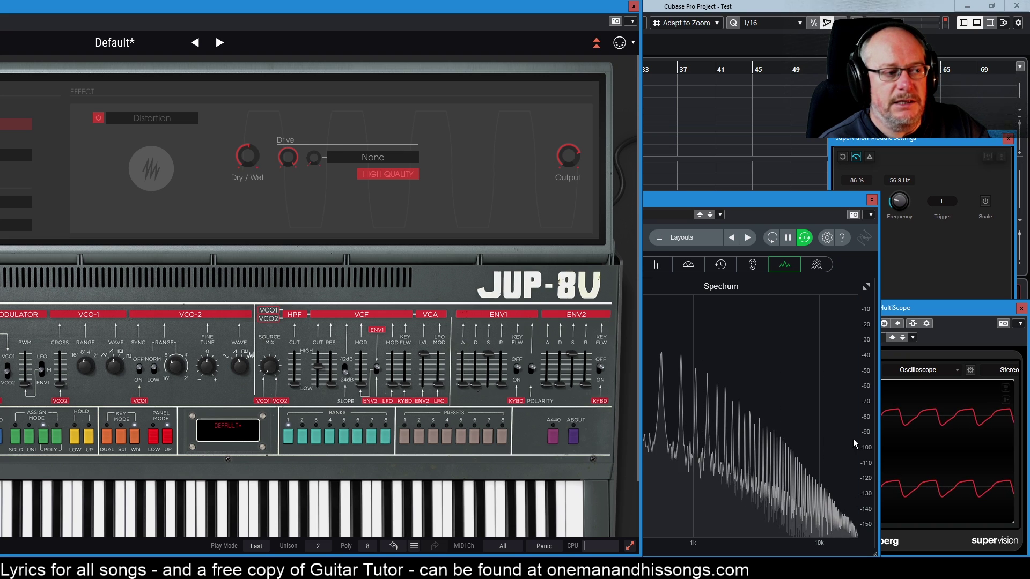
# - Compare High Quality off and on at a medium Drive, leaving it on with Drive at maximum
pyautogui.click(376, 174)
pyautogui.moveTo(279, 155); pyautogui.dragTo(333, 160)
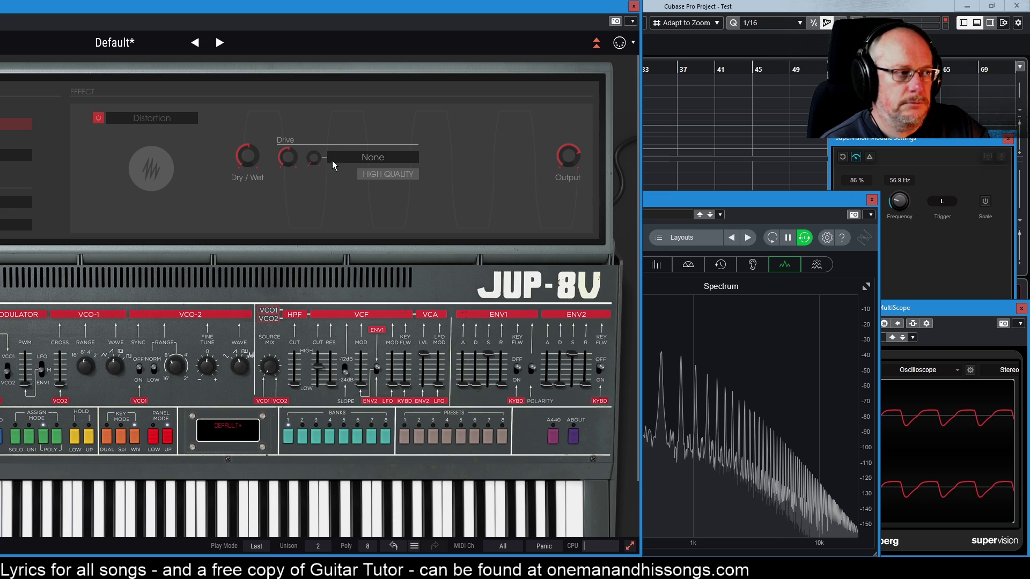
pyautogui.click(381, 173)
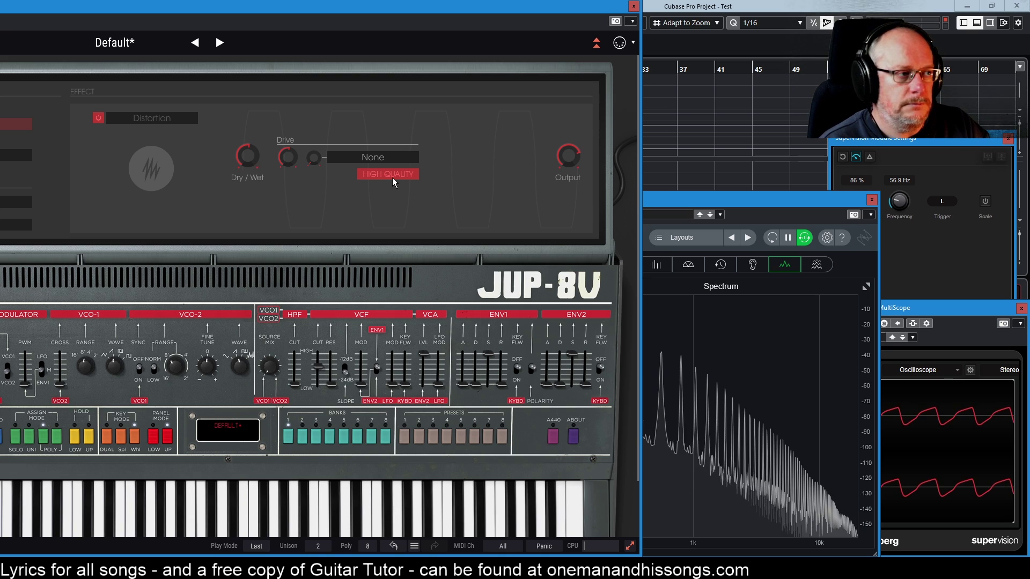
pyautogui.moveTo(314, 157)
pyautogui.moveTo(288, 156); pyautogui.dragTo(315, 163)
pyautogui.moveTo(314, 163)
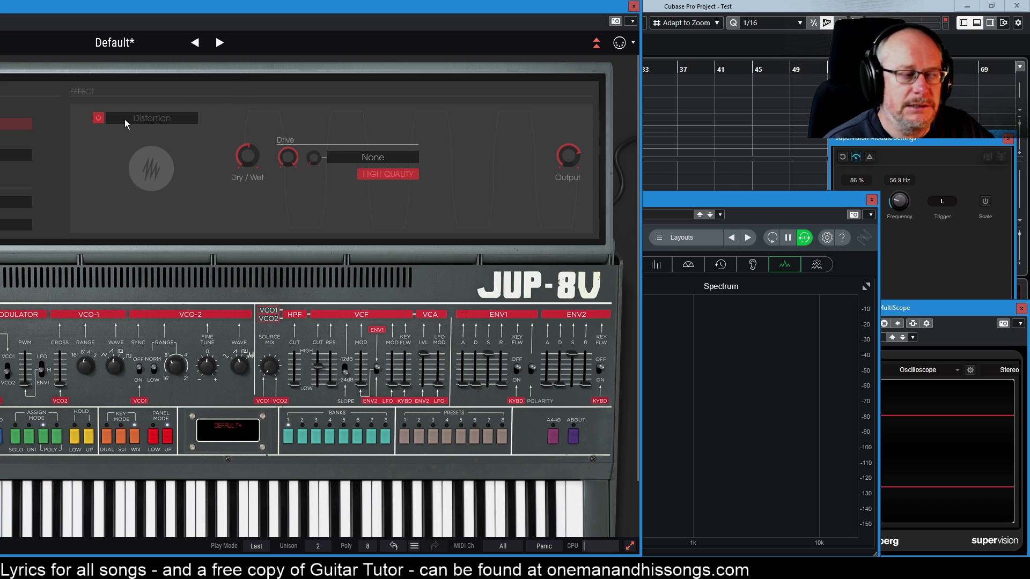
# - Change the effect to ParamEQ and shape its curve with a low-shelf cut and a high-shelf boost
pyautogui.click(143, 118)
pyautogui.click(196, 214)
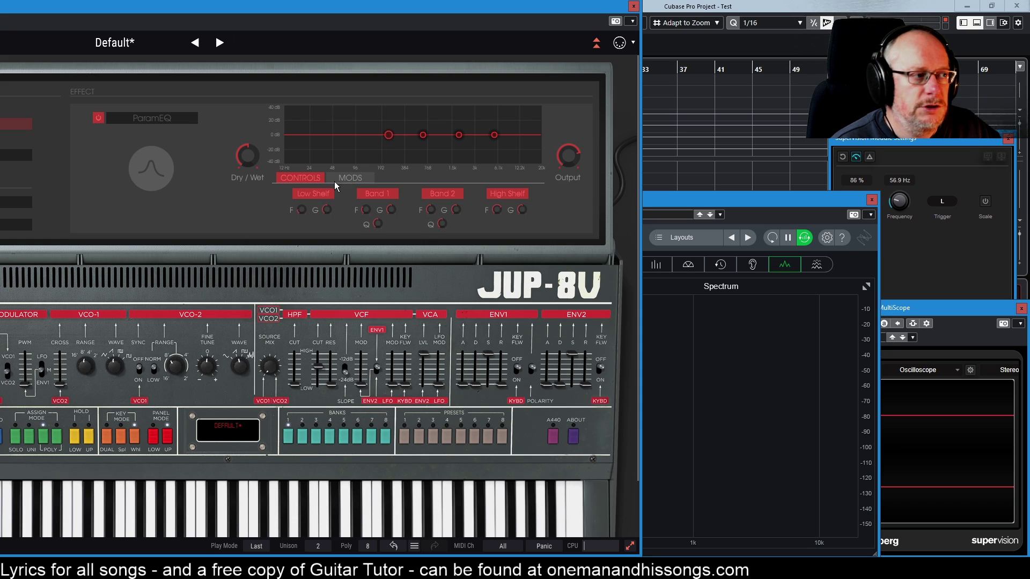
pyautogui.moveTo(303, 211)
pyautogui.moveTo(303, 210); pyautogui.dragTo(327, 215)
pyautogui.moveTo(497, 209); pyautogui.dragTo(522, 197)
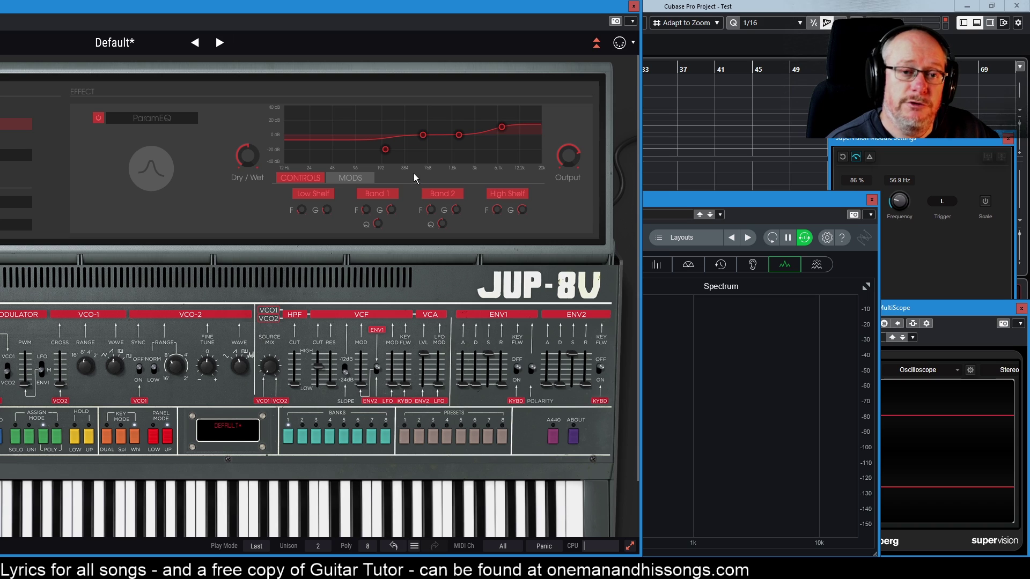
# - Boost Band 1 and set its Q to 0.172 after trying narrower widths, and boost Band 2 at a slightly higher frequency
pyautogui.moveTo(368, 214)
pyautogui.moveTo(369, 214); pyautogui.dragTo(378, 240)
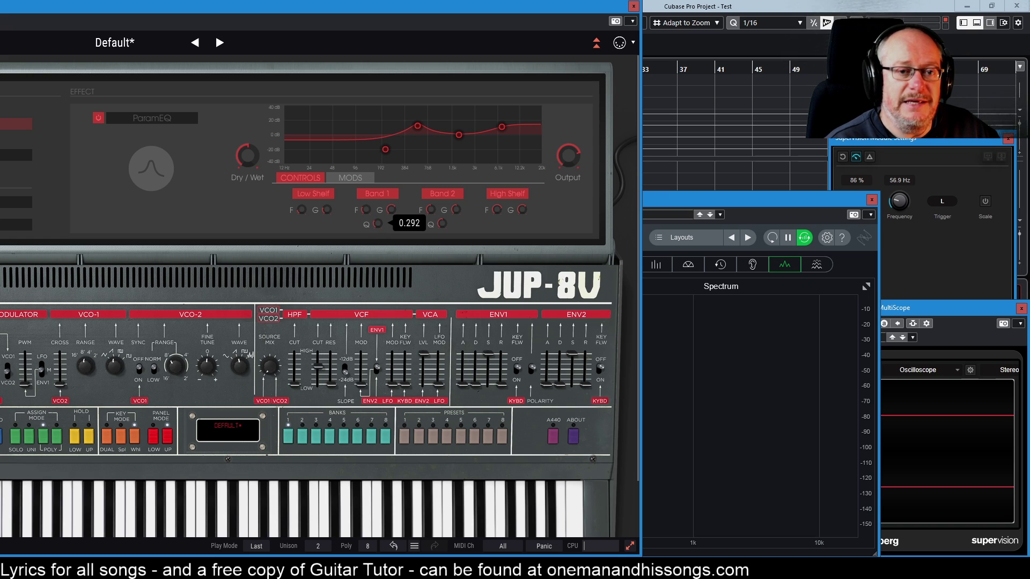
pyautogui.moveTo(378, 240); pyautogui.dragTo(377, 220)
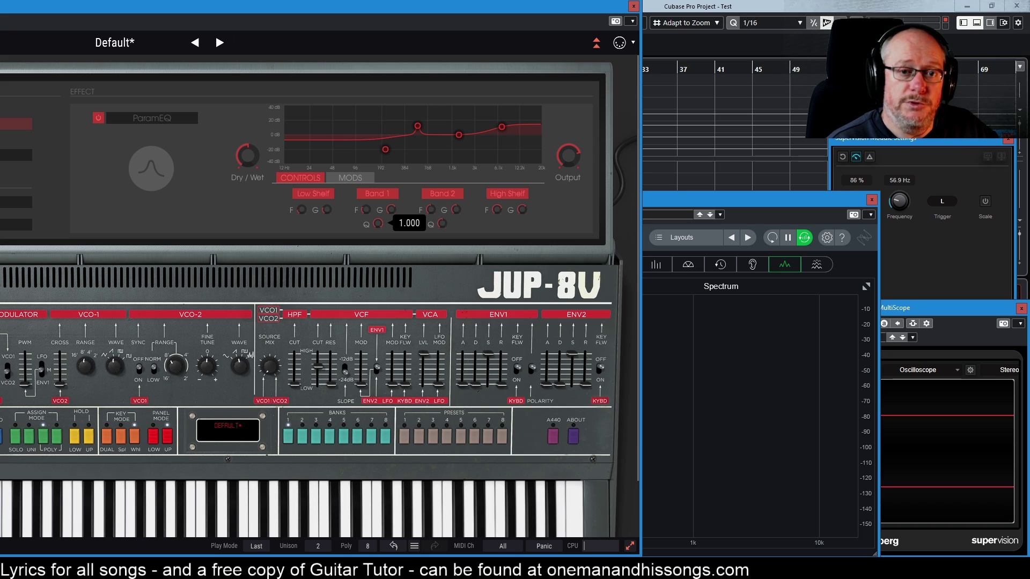
pyautogui.moveTo(378, 223); pyautogui.dragTo(377, 235)
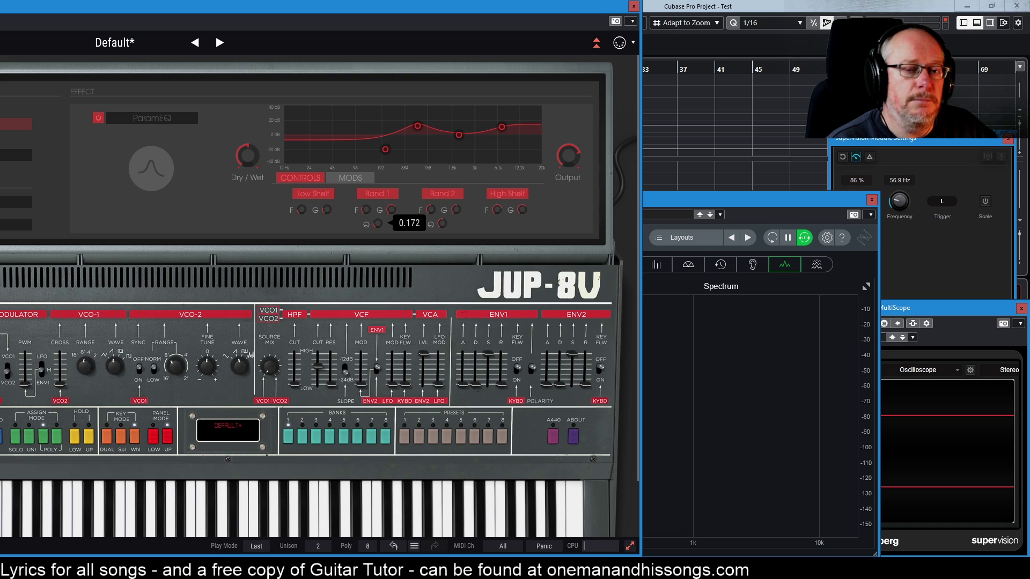
pyautogui.moveTo(430, 210); pyautogui.dragTo(459, 210)
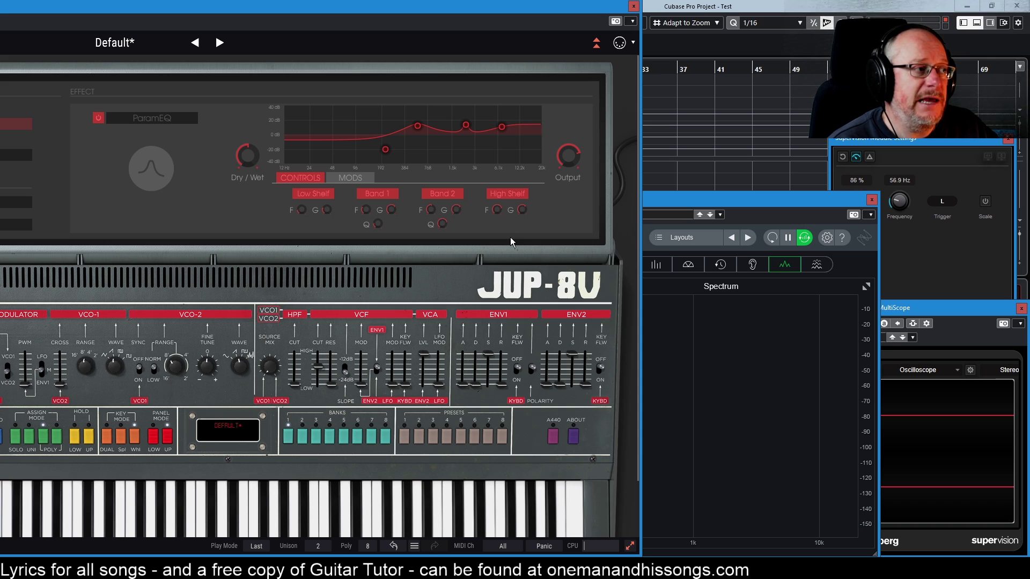
# - Reshape the curve on the EQ graph, dropping Band 2 and the High Shelf to minimum and raising Band 1 into a higher-frequency peak
pyautogui.moveTo(323, 6); pyautogui.dragTo(530, 7)
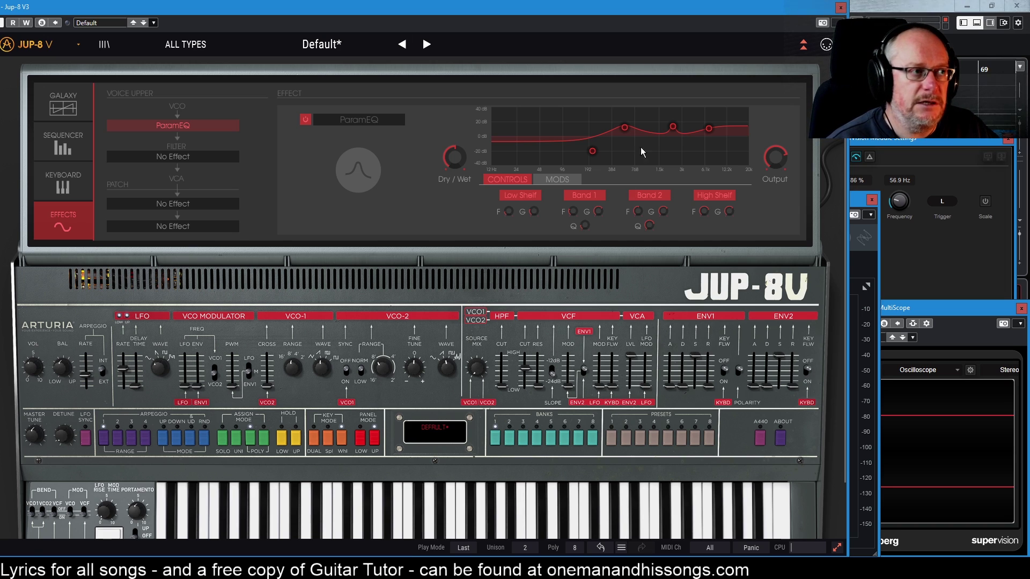
pyautogui.moveTo(625, 17); pyautogui.dragTo(405, 18)
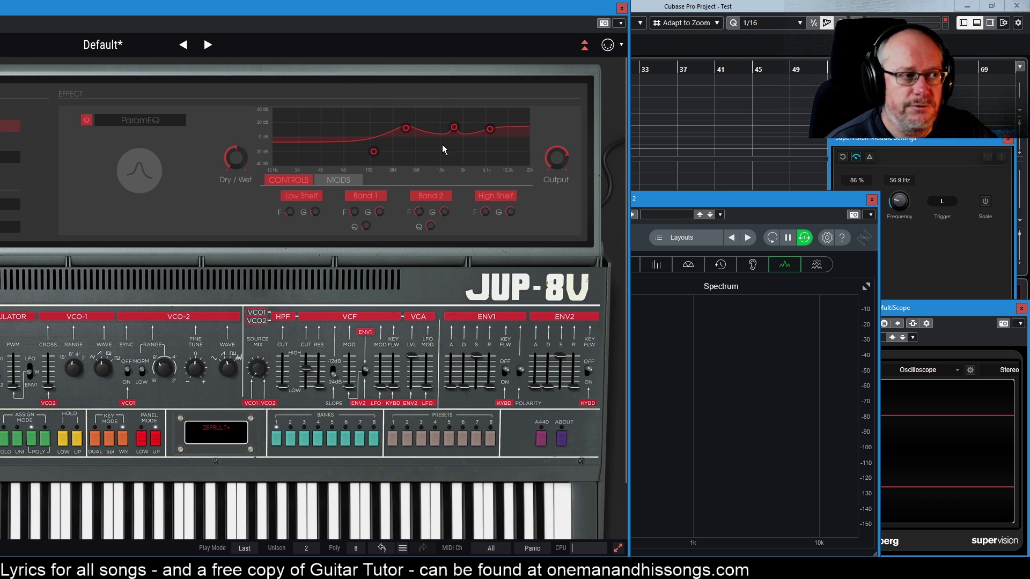
pyautogui.moveTo(454, 128); pyautogui.dragTo(440, 208)
pyautogui.moveTo(490, 130); pyautogui.dragTo(487, 220)
pyautogui.moveTo(373, 151); pyautogui.dragTo(430, 117)
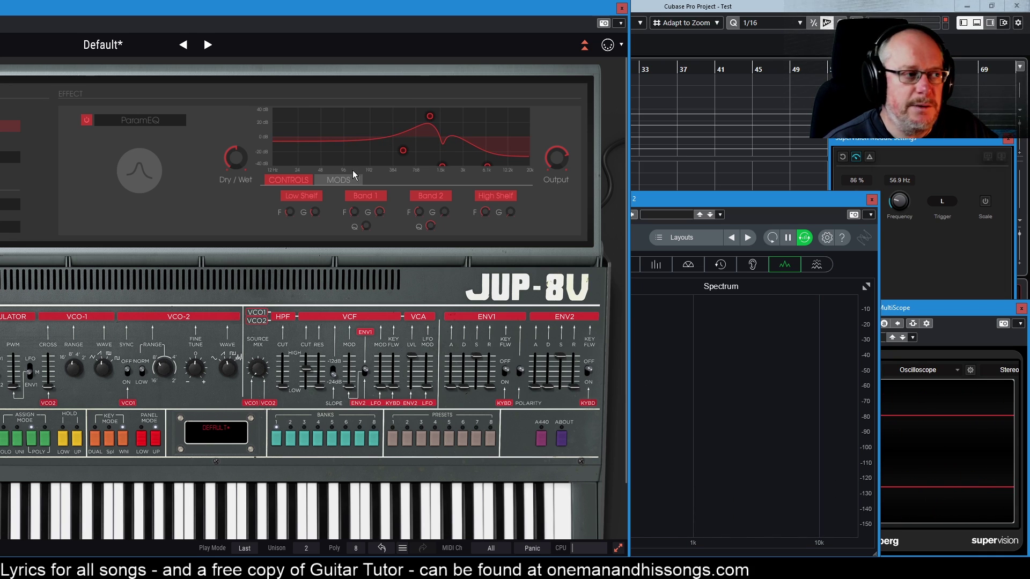
# - Assign the LFO as modulation source for the ParamEQ's Band 1 frequency and raise the modulation amount to about 0.228
pyautogui.click(328, 181)
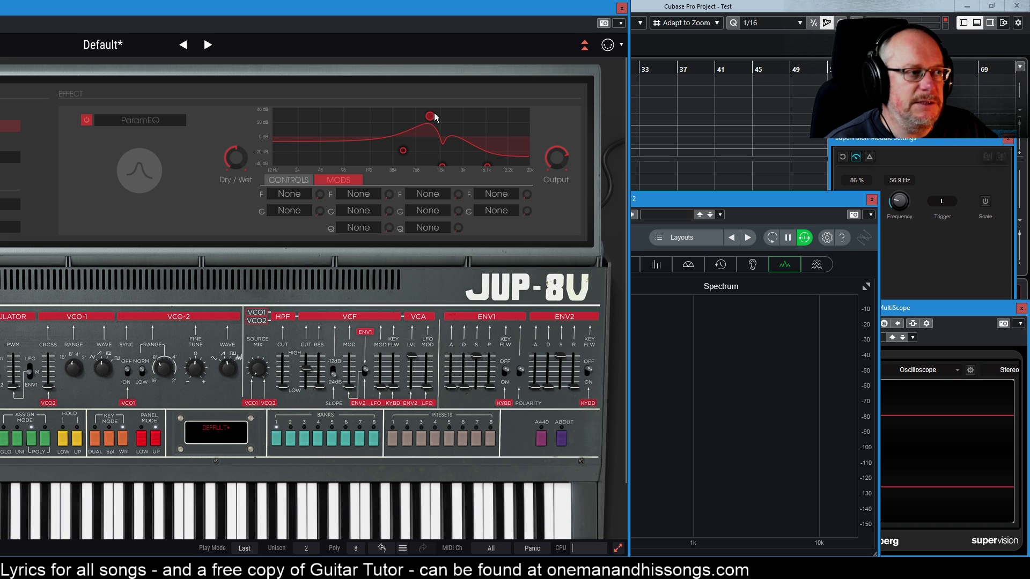
pyautogui.click(356, 197)
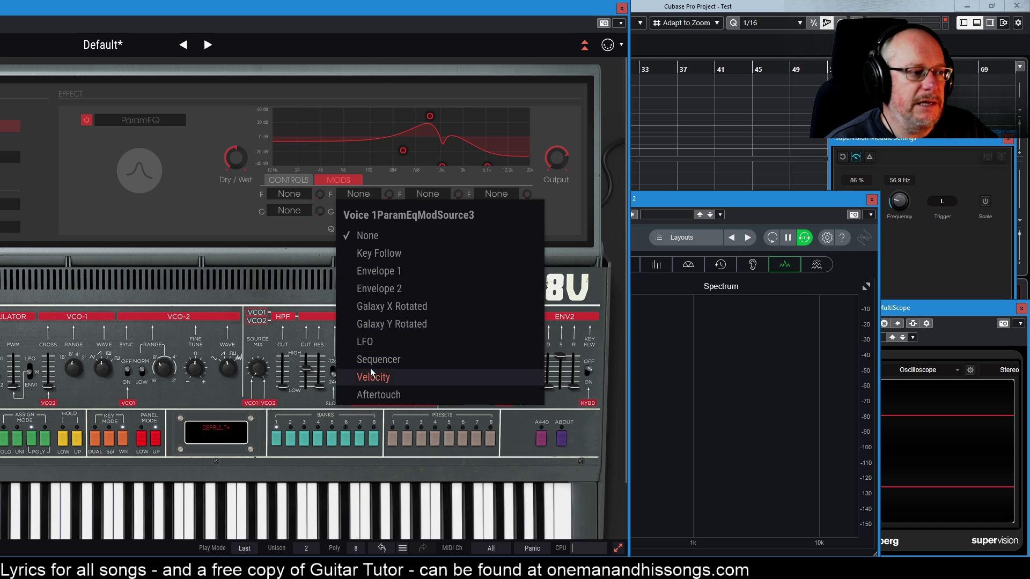
pyautogui.click(368, 342)
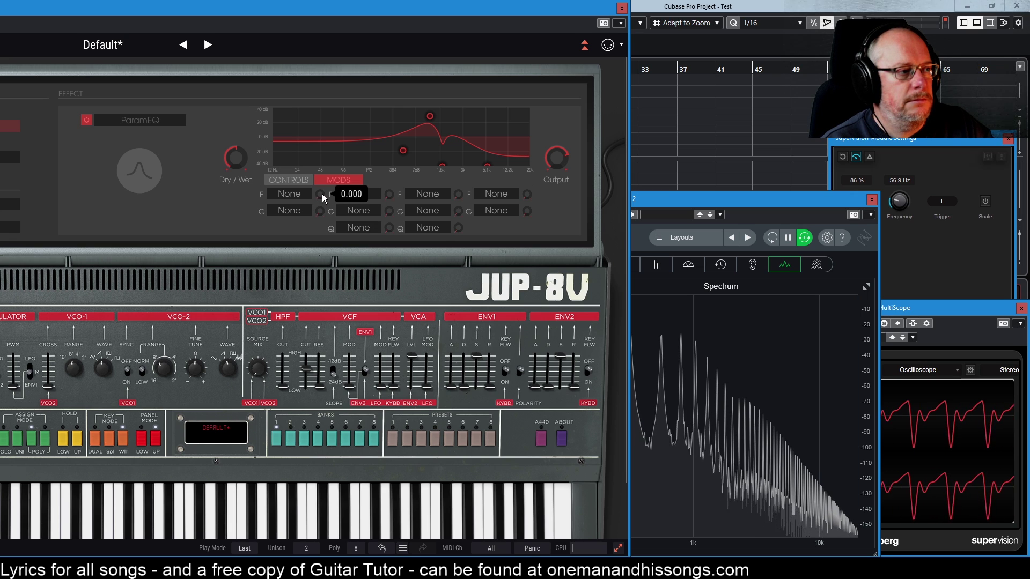
pyautogui.moveTo(389, 195); pyautogui.dragTo(390, 183)
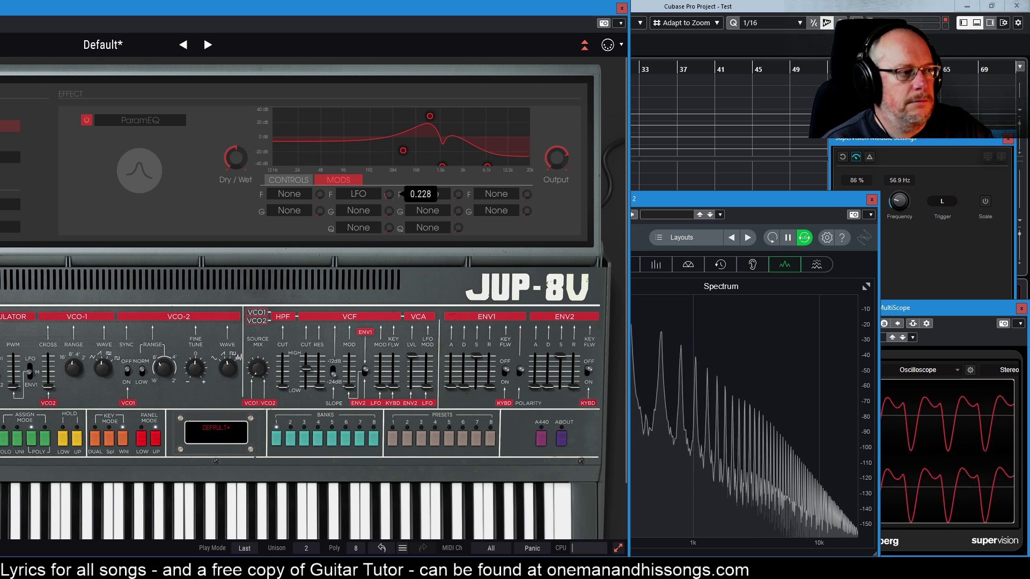
pyautogui.moveTo(390, 183); pyautogui.dragTo(425, 141)
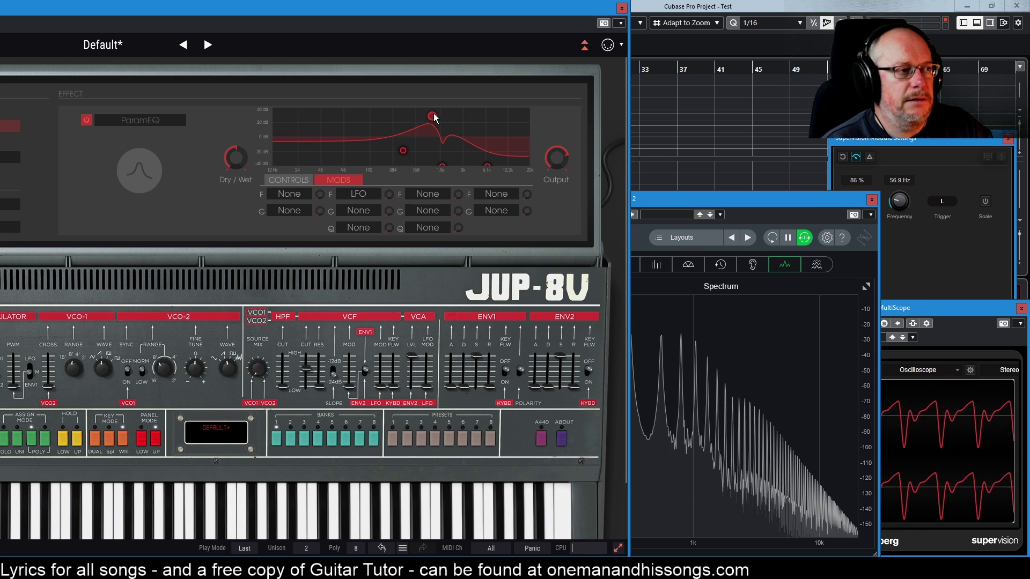
# - Lower Band 1's frequency on the EQ graph and fine-tune its modulation amount, keeping LFO as the source
pyautogui.moveTo(433, 117)
pyautogui.mouseDown()
pyautogui.moveTo(441, 113)
pyautogui.moveTo(427, 120)
pyautogui.moveTo(440, 122)
pyautogui.moveTo(418, 120)
pyautogui.mouseUp()
pyautogui.moveTo(389, 194)
pyautogui.mouseDown()
pyautogui.moveTo(390, 202)
pyautogui.moveTo(390, 183)
pyautogui.moveTo(390, 196)
pyautogui.mouseUp()
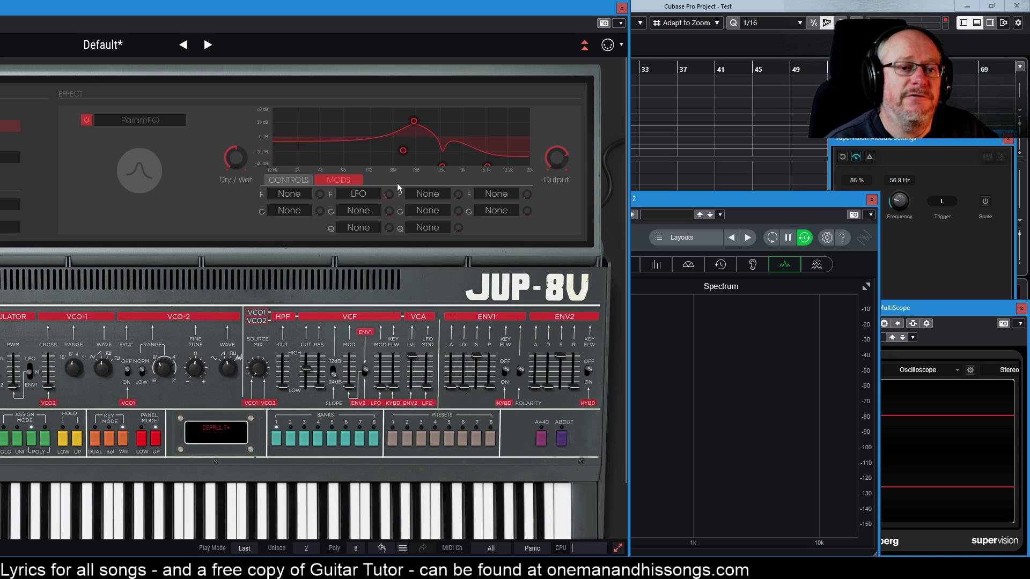
pyautogui.click(362, 196)
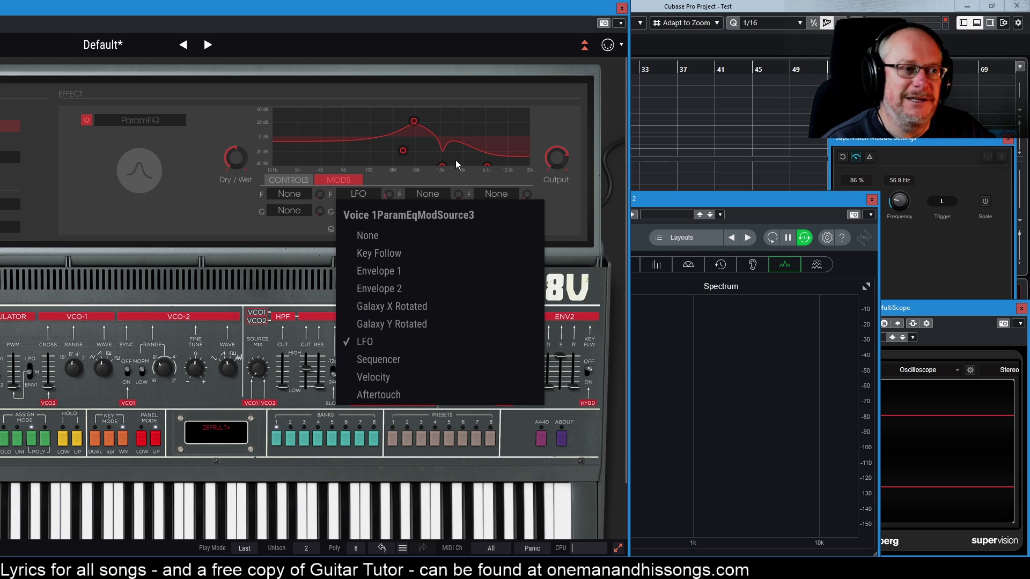
pyautogui.click(238, 211)
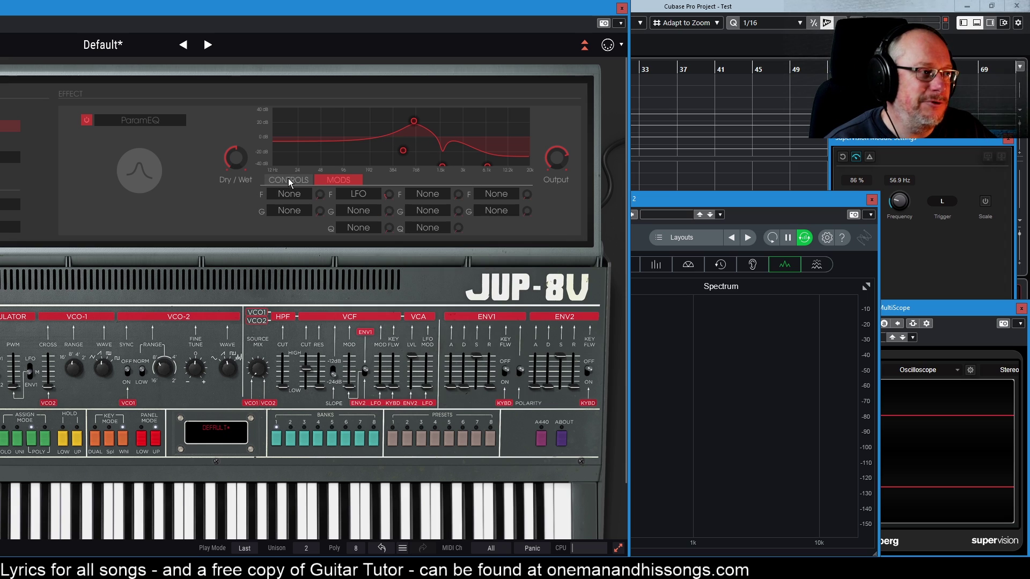
# - Move the synth window so the whole effects page shows, and bypass and re-enable RingMod to compare the sound
pyautogui.moveTo(365, 11); pyautogui.dragTo(560, 12)
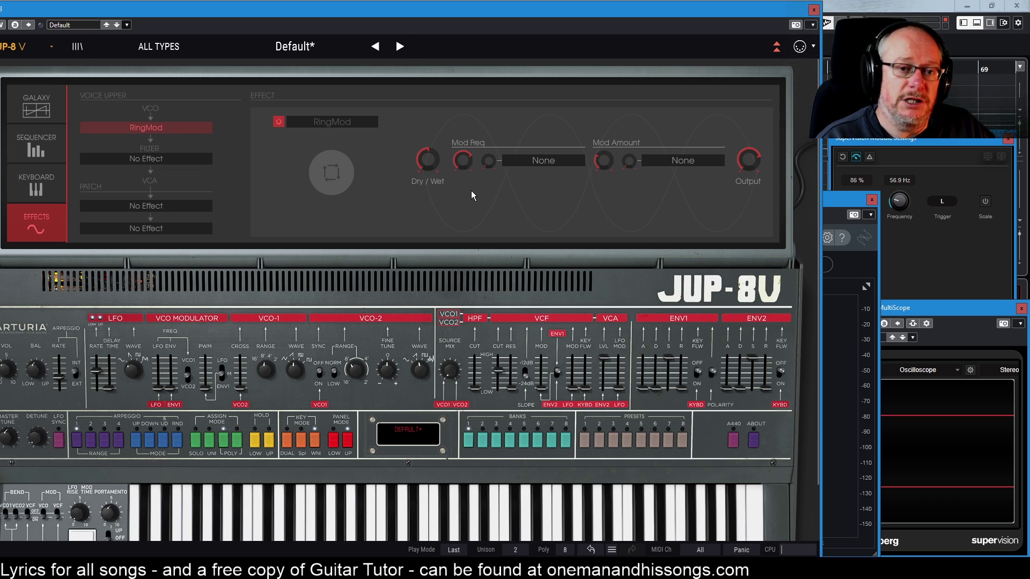
pyautogui.moveTo(465, 160)
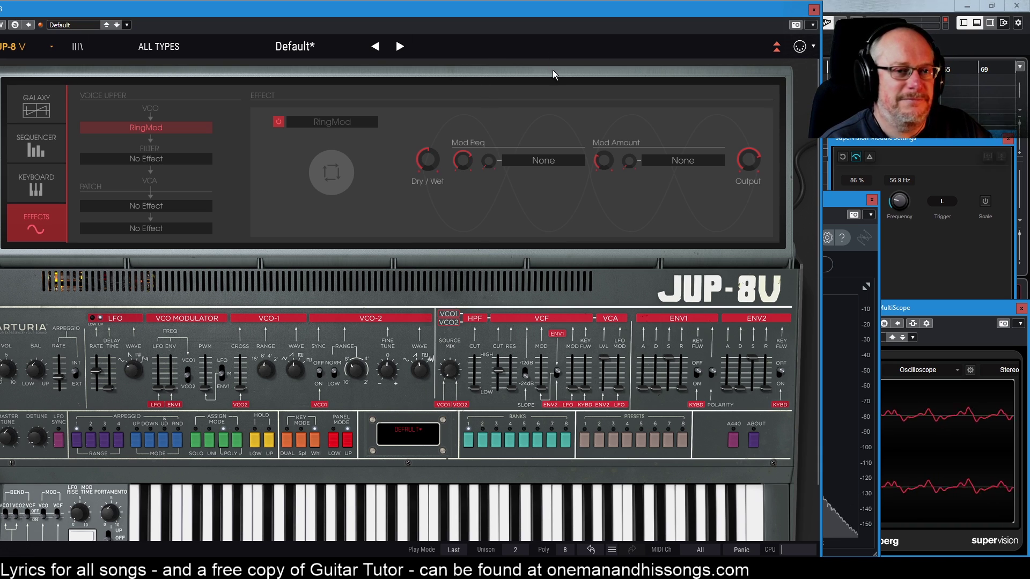
pyautogui.click(279, 123)
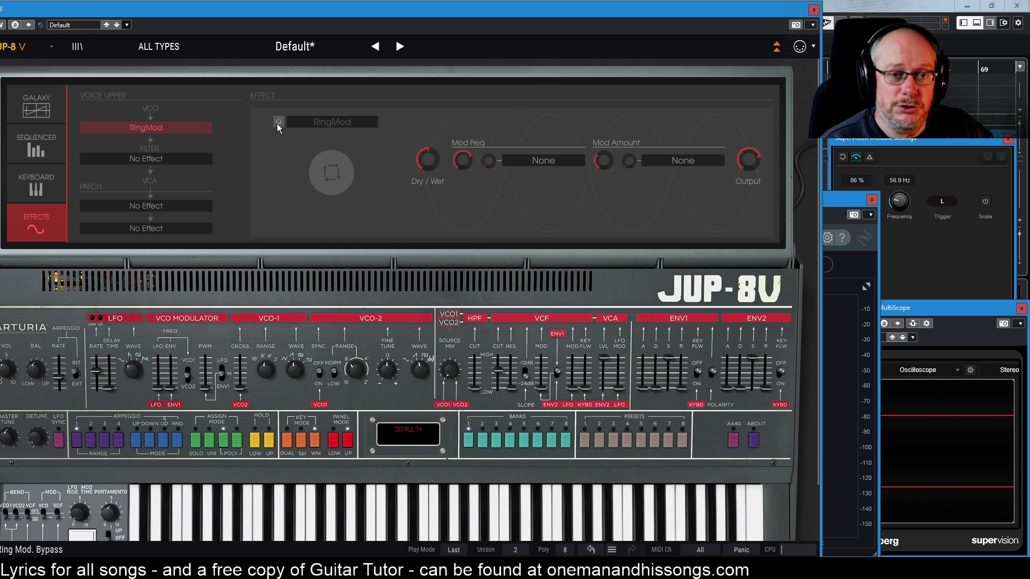
pyautogui.click(278, 123)
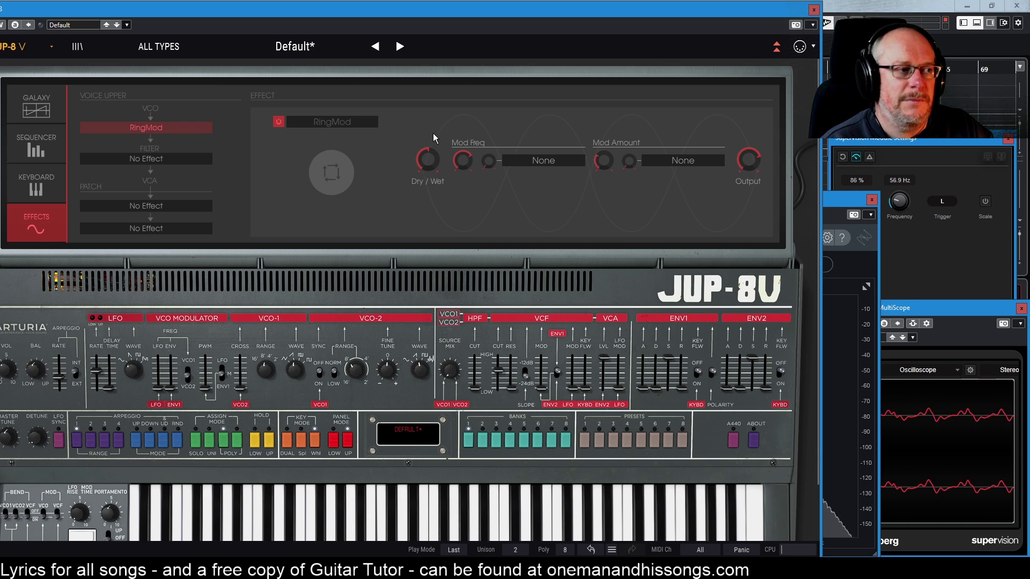
# - Vary RingMod's Mod Freq and bring its Mod Amount to about 0.444
pyautogui.moveTo(463, 160); pyautogui.dragTo(463, 167)
pyautogui.moveTo(604, 160); pyautogui.dragTo(603, 168)
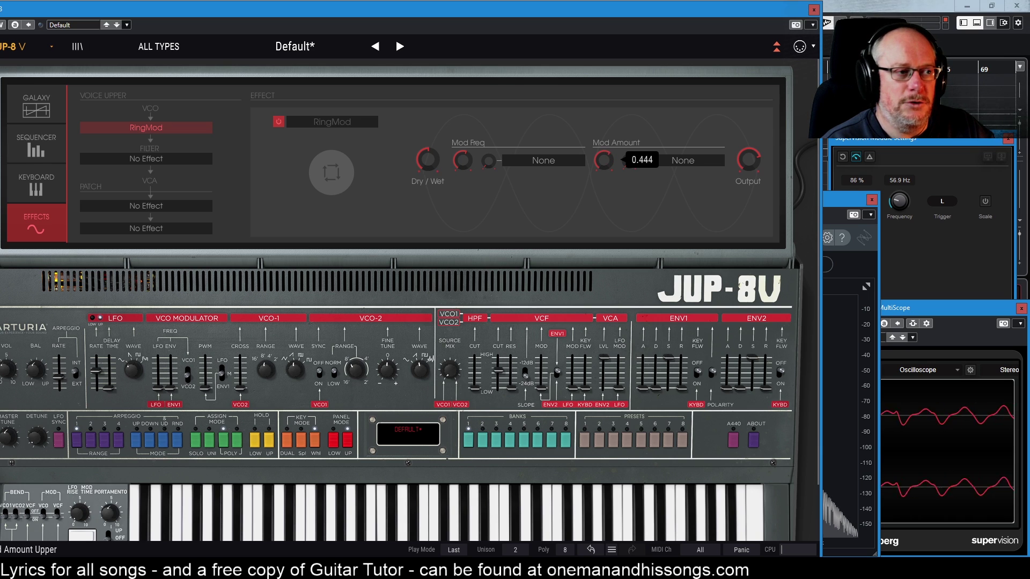
pyautogui.moveTo(462, 160); pyautogui.dragTo(462, 164)
# - Try the LFO as modulation source for RingMod's Mod Freq with a slight modulation amount, and reset the source to None
pyautogui.click(544, 161)
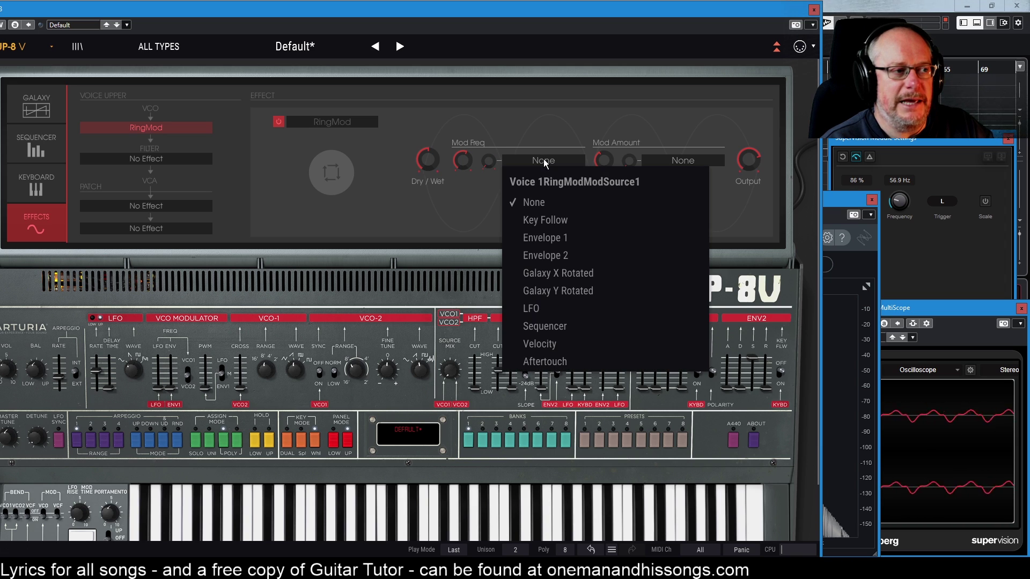
pyautogui.click(545, 309)
pyautogui.moveTo(489, 161); pyautogui.dragTo(489, 157)
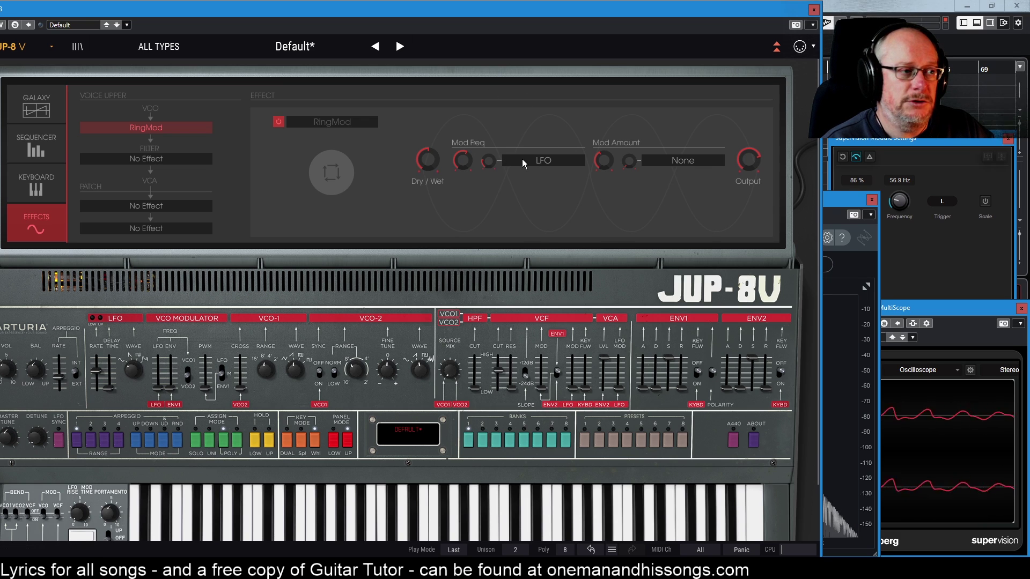
pyautogui.click(541, 161)
pyautogui.click(520, 202)
# - Lower RingMod's Mod Freq to near its minimum and vary the Mod Amount
pyautogui.moveTo(462, 160)
pyautogui.moveTo(606, 161); pyautogui.dragTo(546, 98)
pyautogui.moveTo(463, 159); pyautogui.dragTo(462, 206)
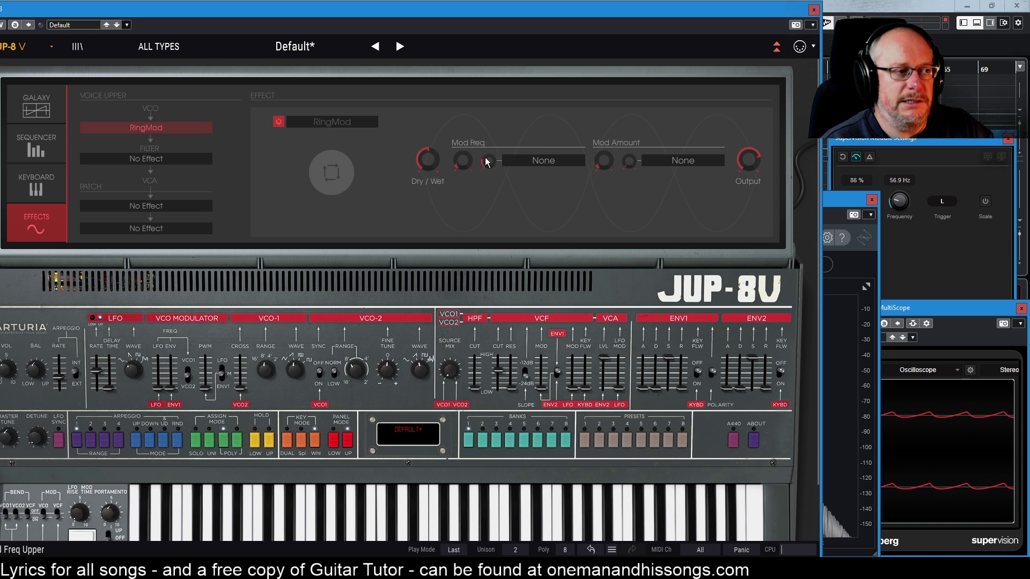
pyautogui.moveTo(607, 160); pyautogui.dragTo(607, 168)
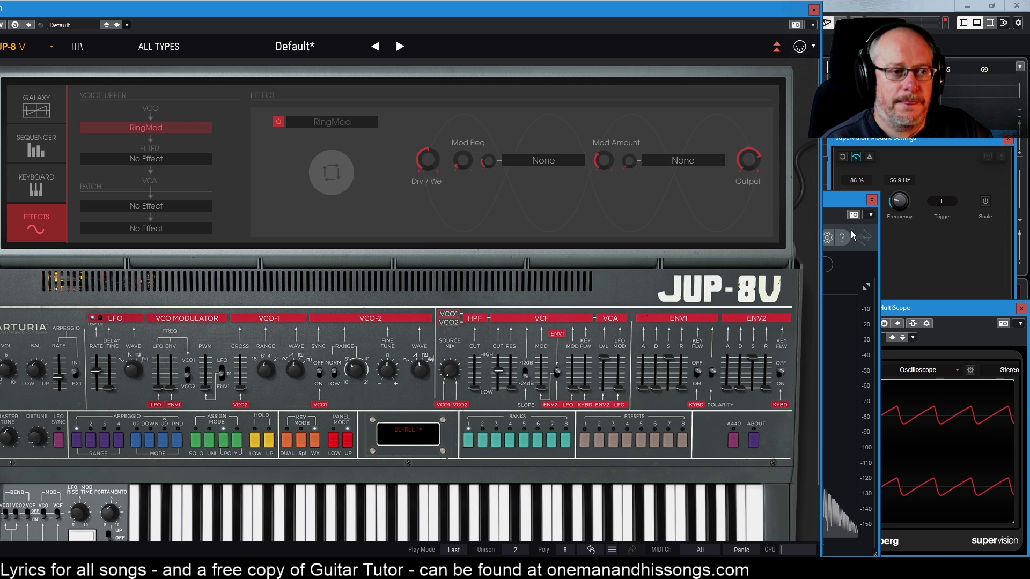
# - Bring the Insight 2 spectrum window to the front and place it over the synth beside the oscilloscope to examine the harmonics
pyautogui.click(841, 199)
pyautogui.moveTo(841, 198); pyautogui.dragTo(990, 197)
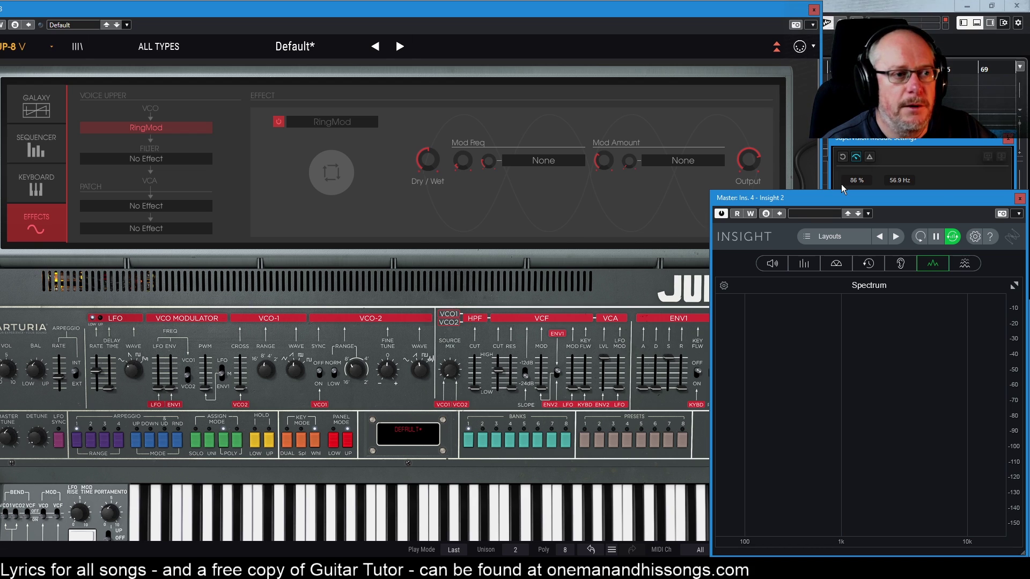
pyautogui.moveTo(871, 201); pyautogui.dragTo(667, 208)
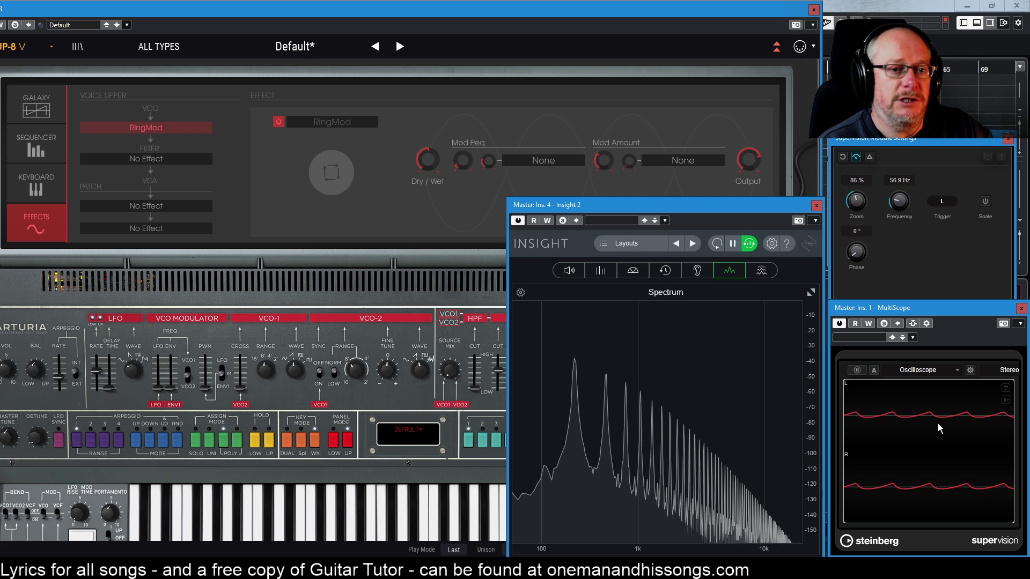
# - Return to the synth, raise RingMod's Mod Freq slightly with Mod Amount at 0.796, and open the choice of voice effects
pyautogui.click(583, 9)
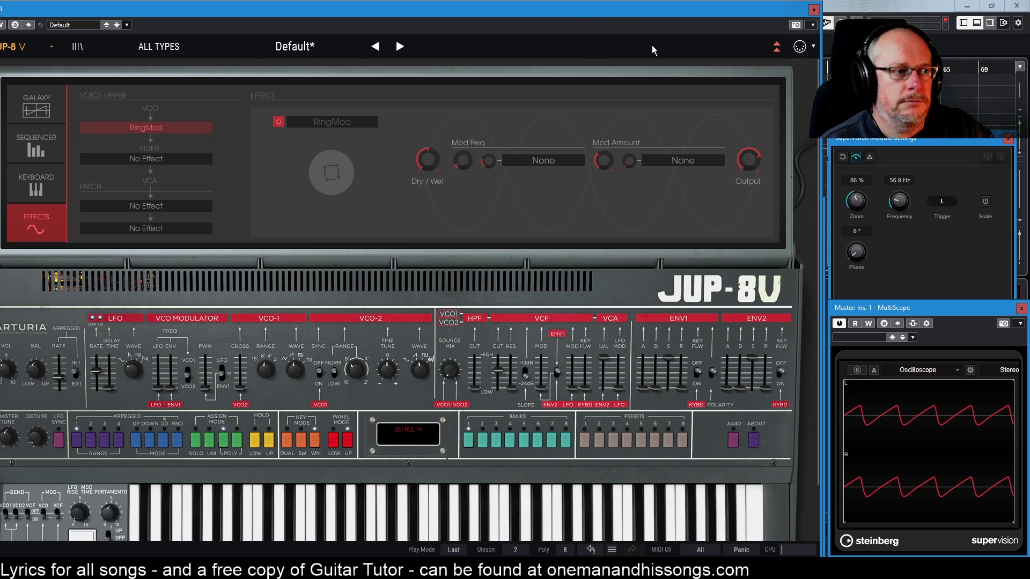
pyautogui.moveTo(486, 156); pyautogui.dragTo(485, 86)
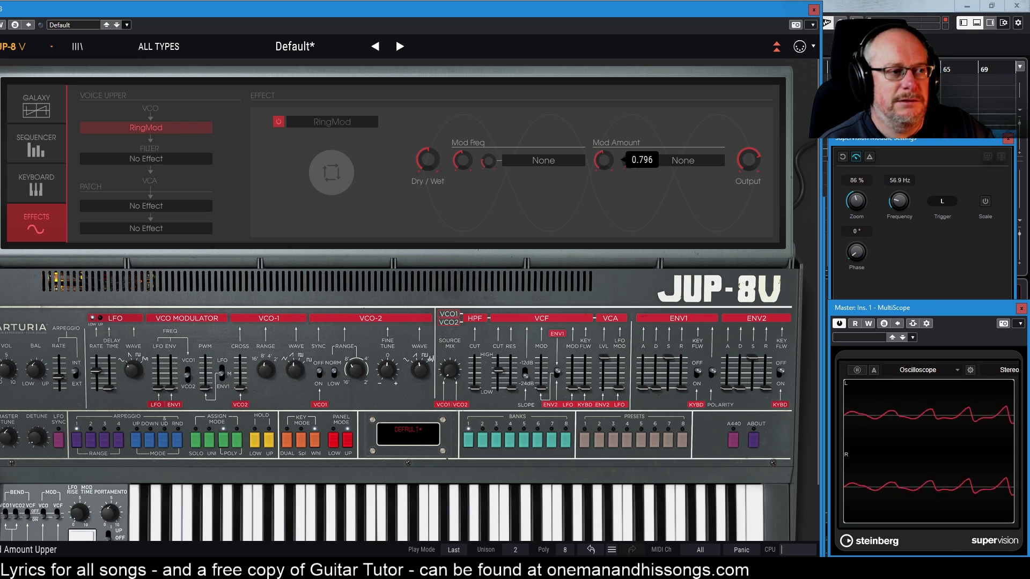
pyautogui.click(318, 123)
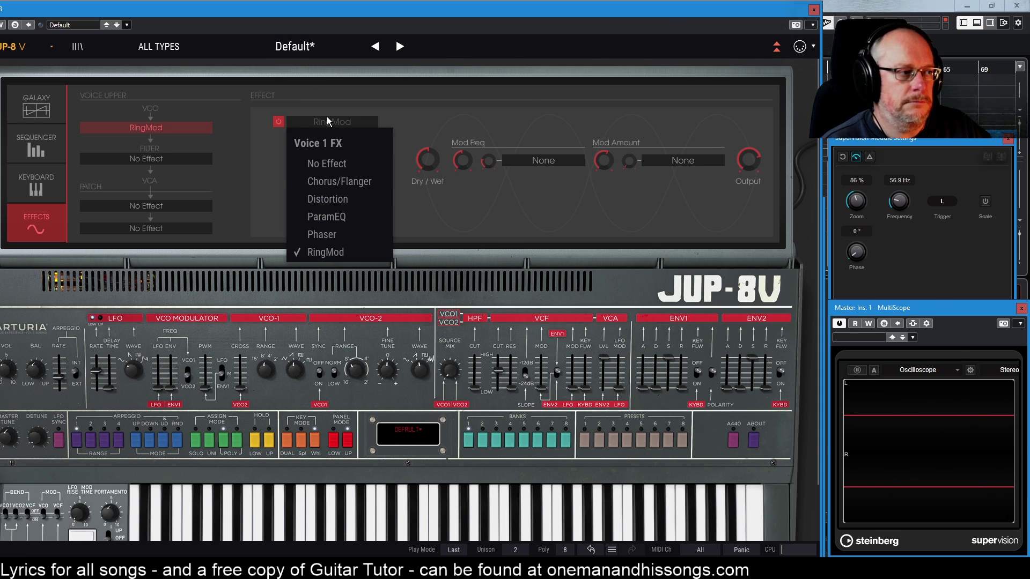